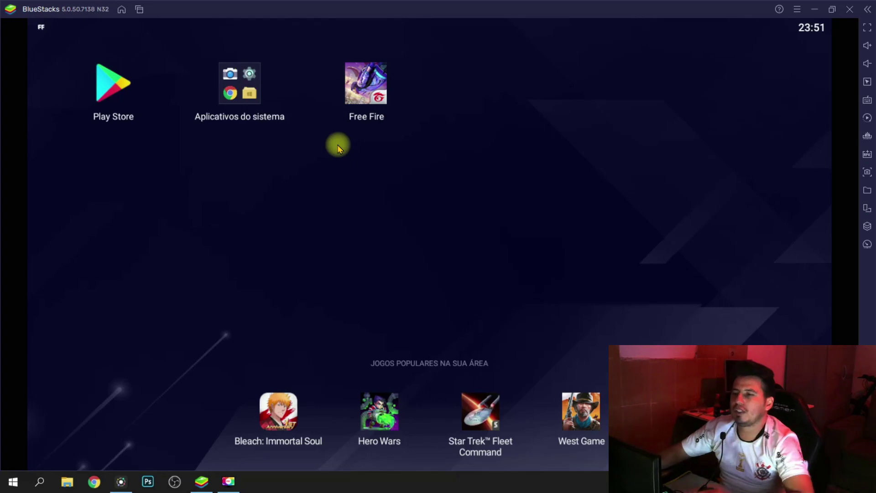
- View the Play Store's front page and return to the emulator's home screen
click(126, 87)
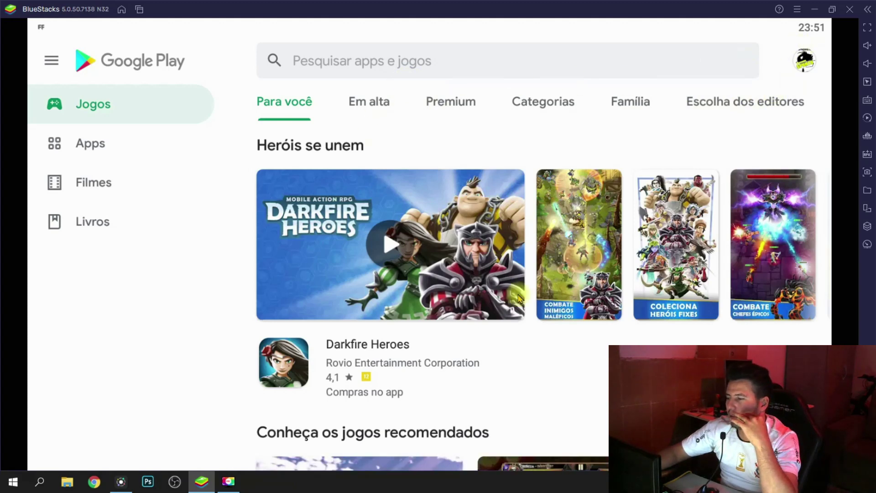
key(Escape)
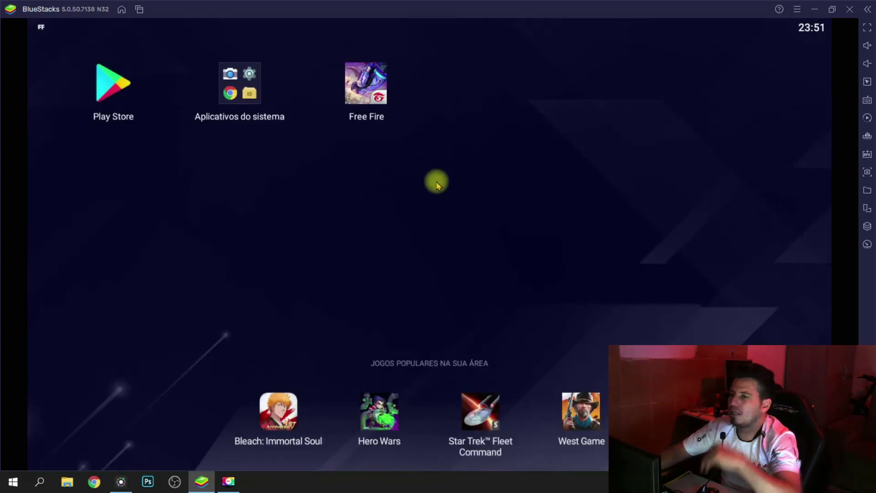
- Open the emulator's settings window on the performance options
click(798, 9)
click(797, 9)
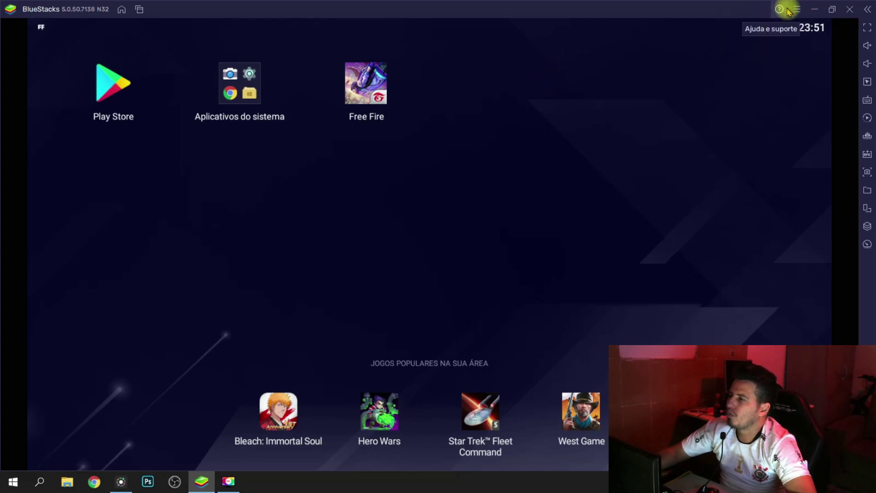
click(797, 10)
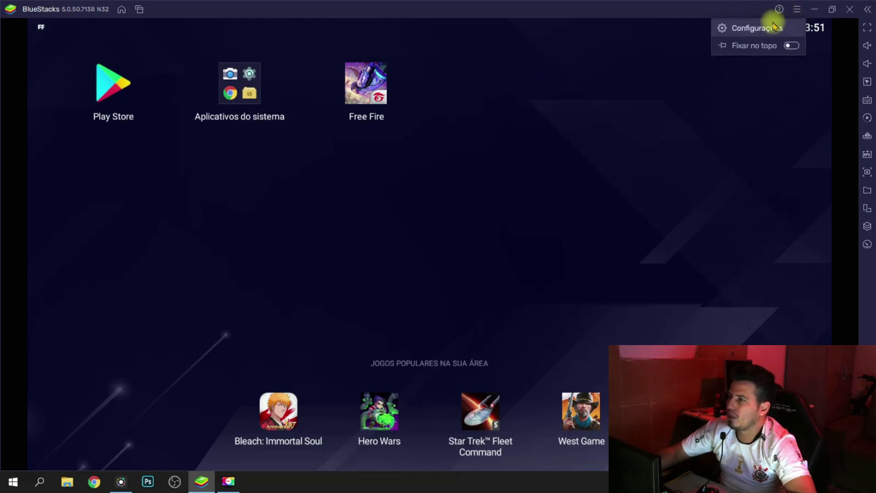
click(758, 27)
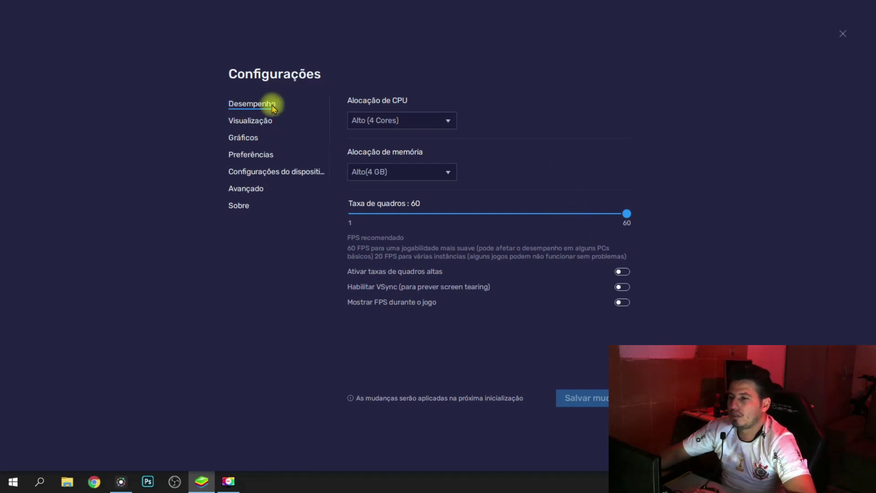
- Review the available CPU allocation and memory allocation choices without changing them
click(395, 123)
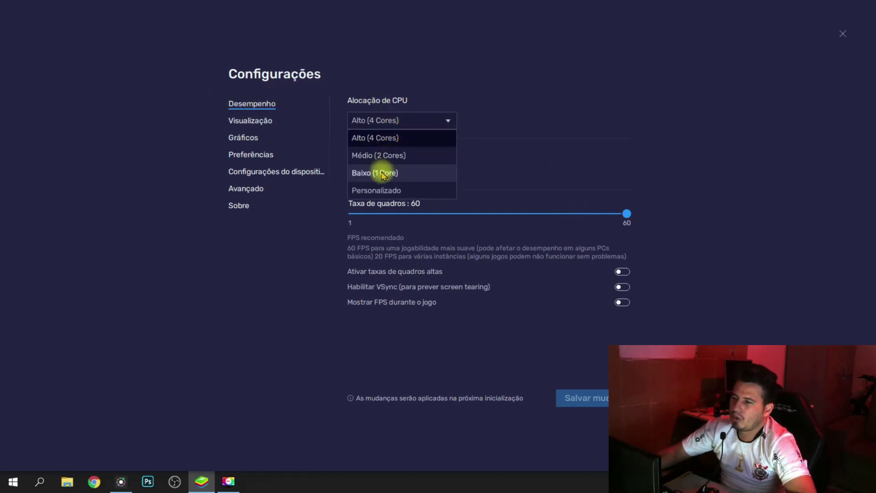
click(502, 107)
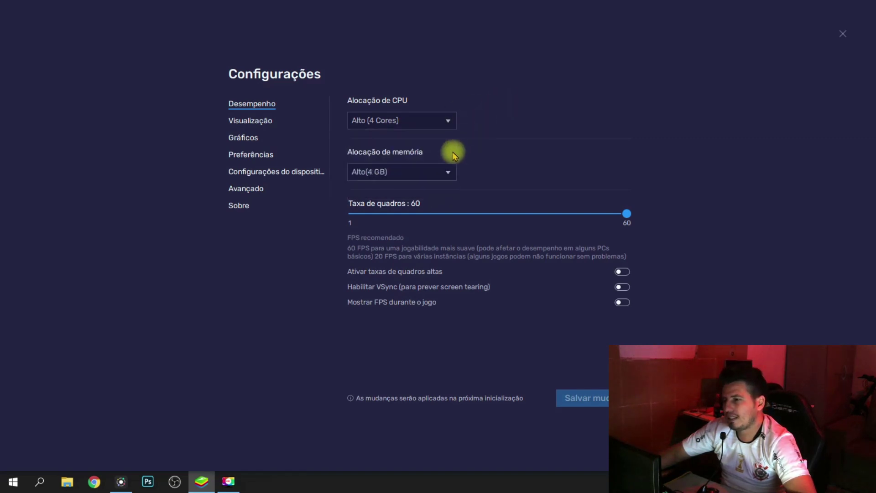
click(439, 172)
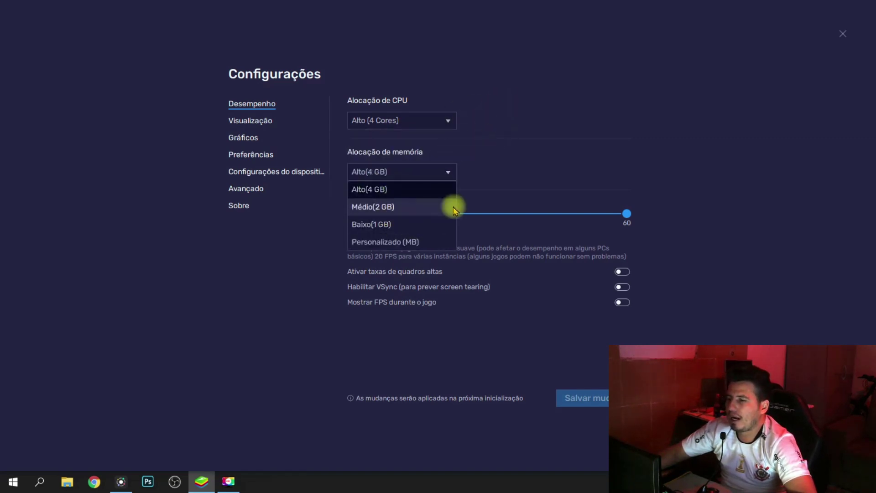
click(516, 129)
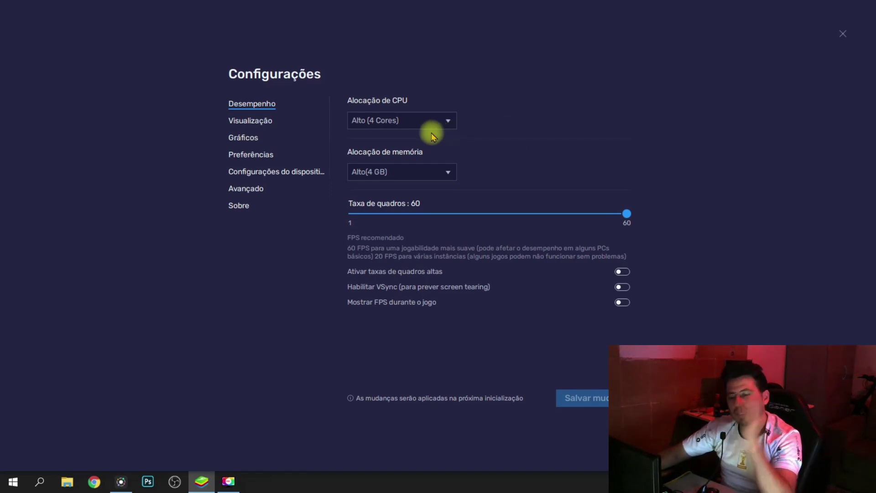
- Search Windows for Sistema, check the PC's processor and installed RAM in the device specifications, and close the window
click(42, 483)
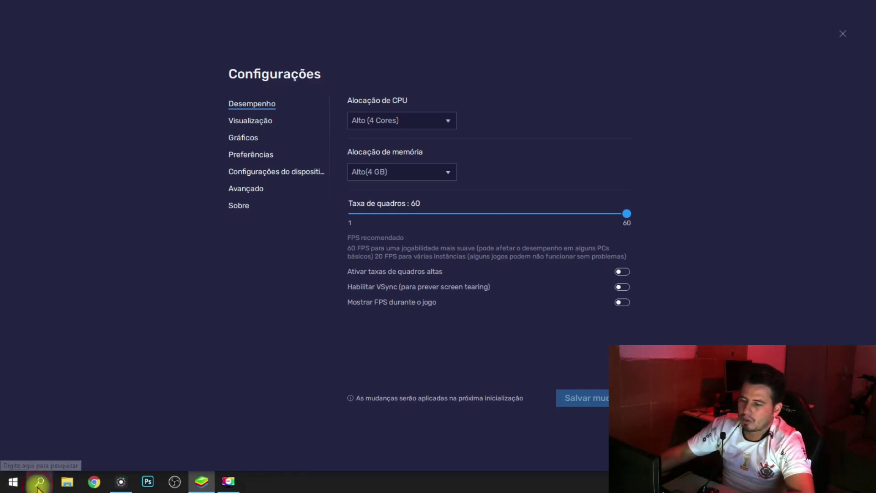
text(Sl)
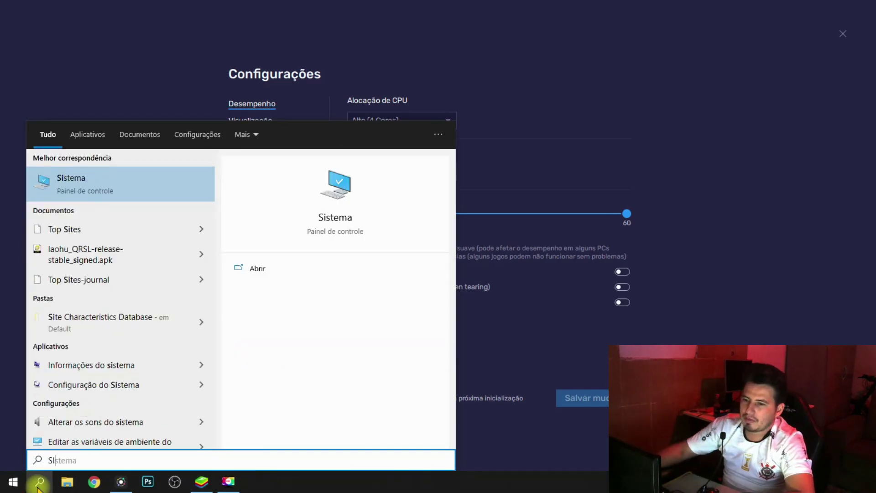
click(67, 190)
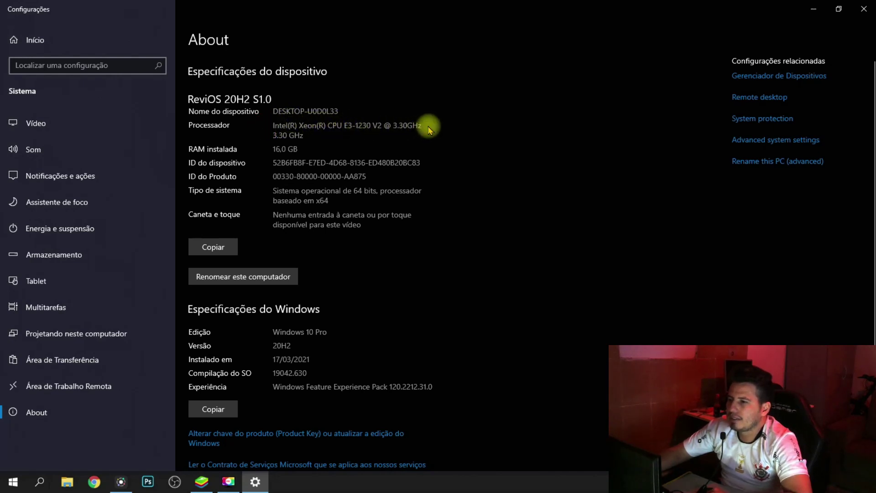
triple_click(287, 125)
click(287, 125)
drag(308, 136, 273, 148)
click(314, 149)
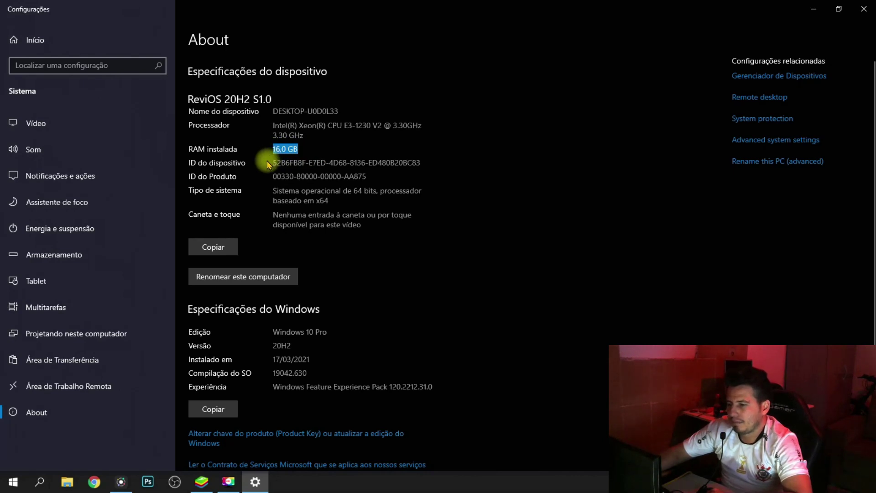
click(269, 164)
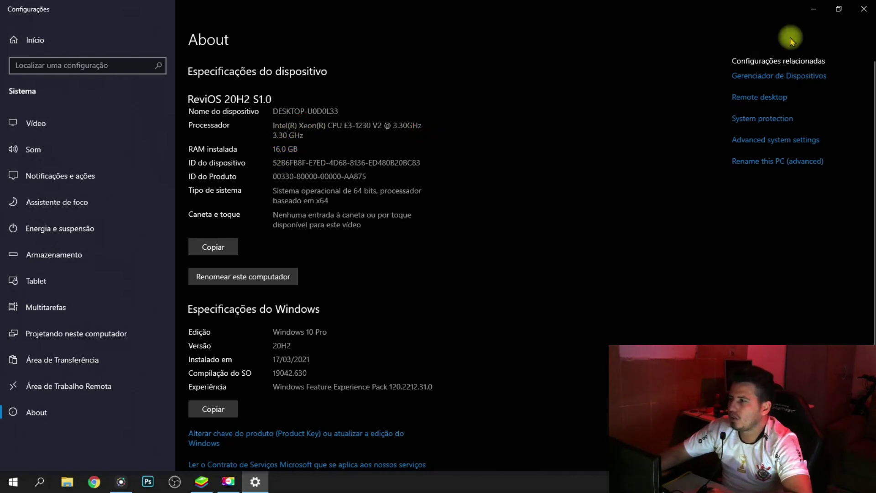
click(858, 12)
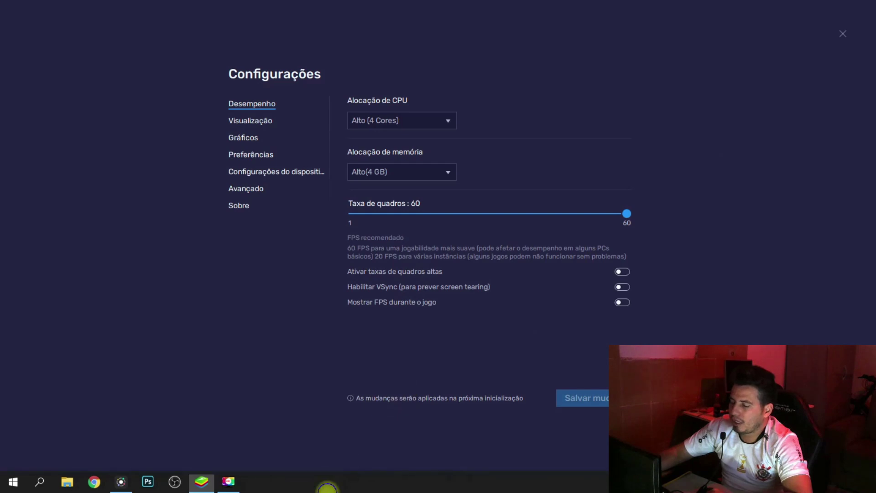
- Check the CPU core count and memory usage in Task Manager's performance view, and close it
right_click(328, 484)
click(283, 482)
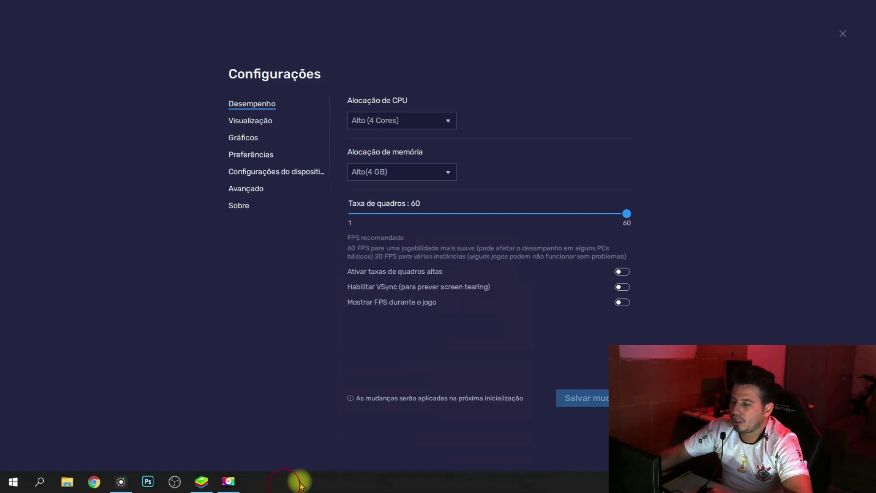
right_click(327, 480)
click(352, 426)
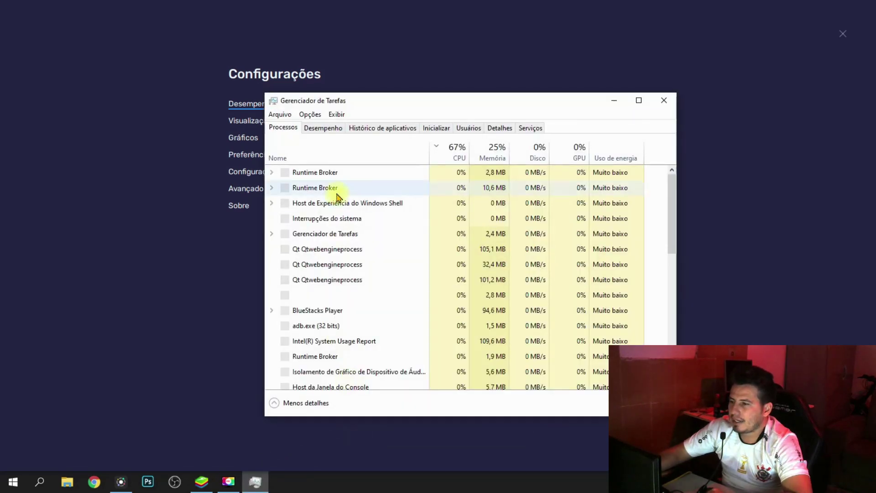
click(327, 128)
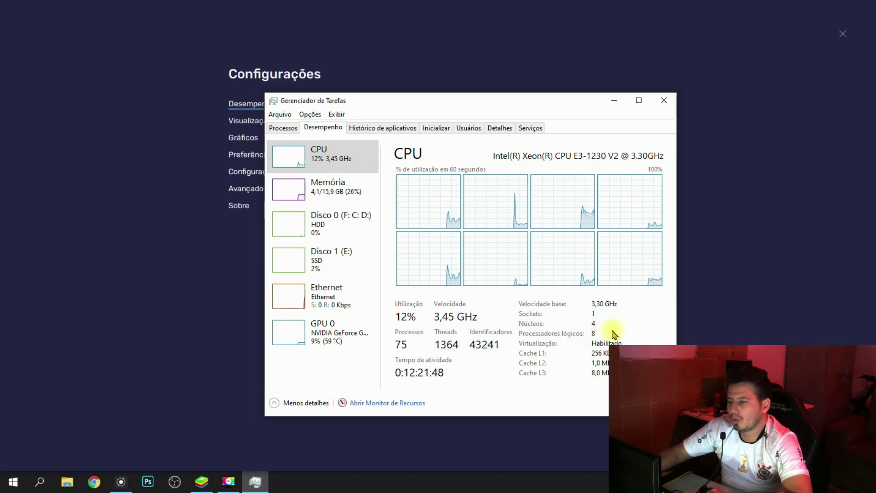
click(319, 188)
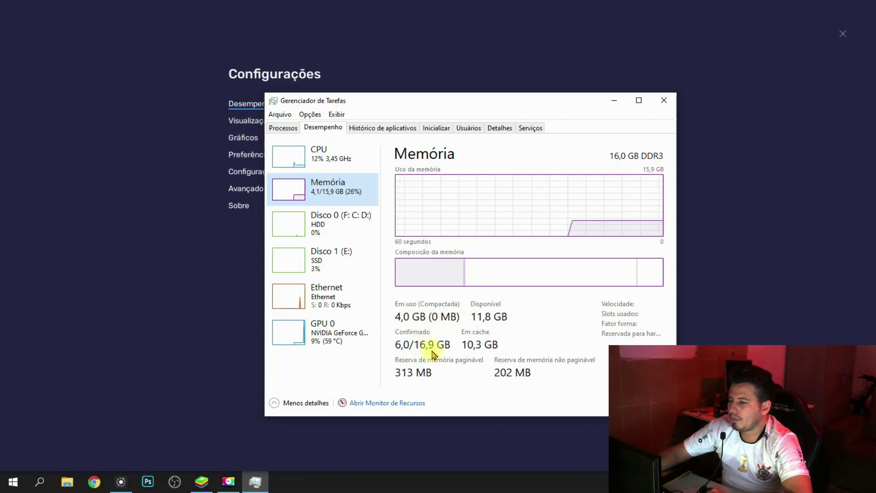
click(663, 104)
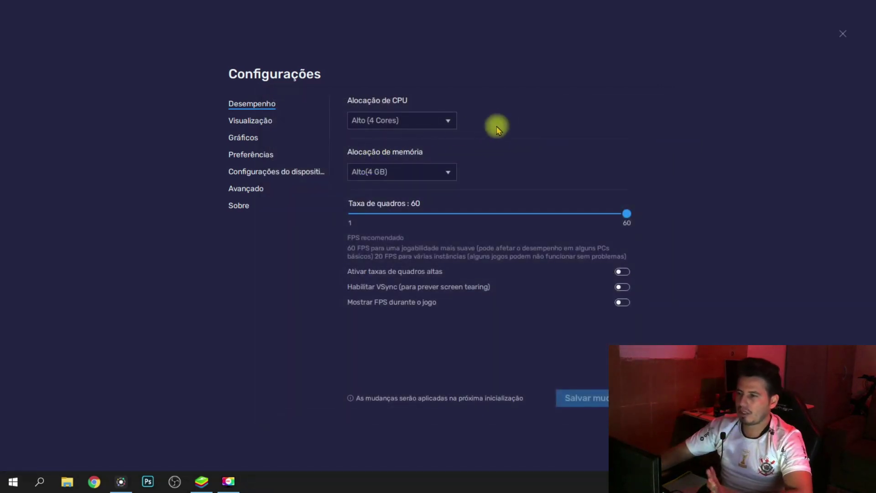
- Try the CPU allocation at Médio (2 Cores) and at Baixo (1 Core)
click(433, 121)
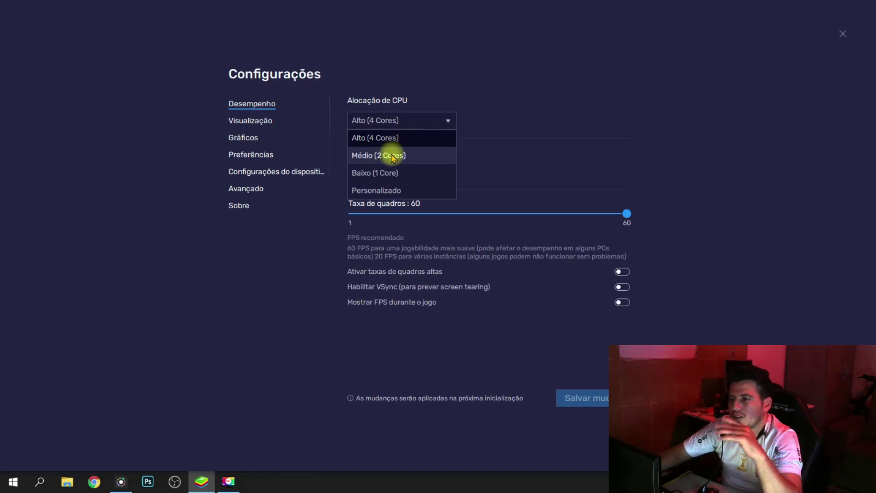
click(391, 156)
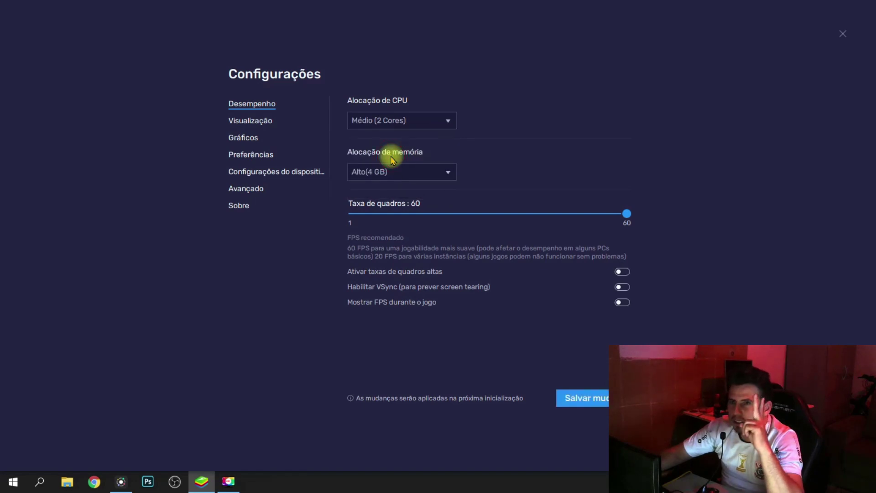
click(411, 120)
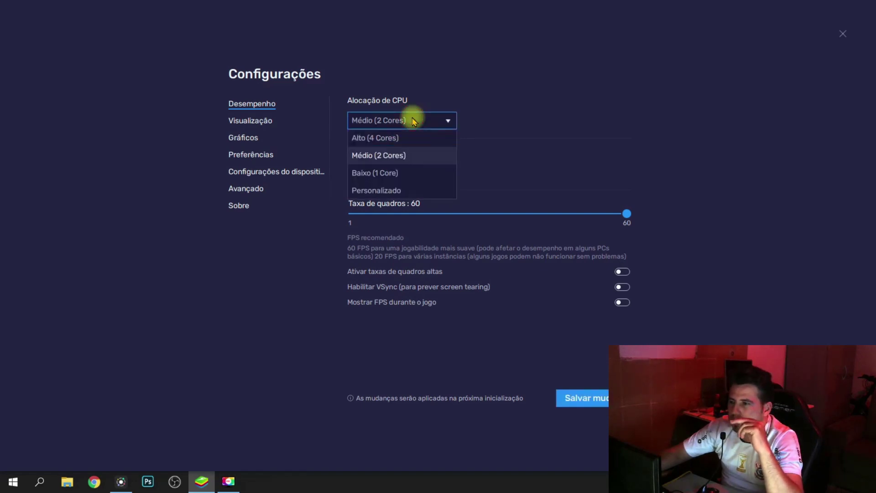
click(389, 173)
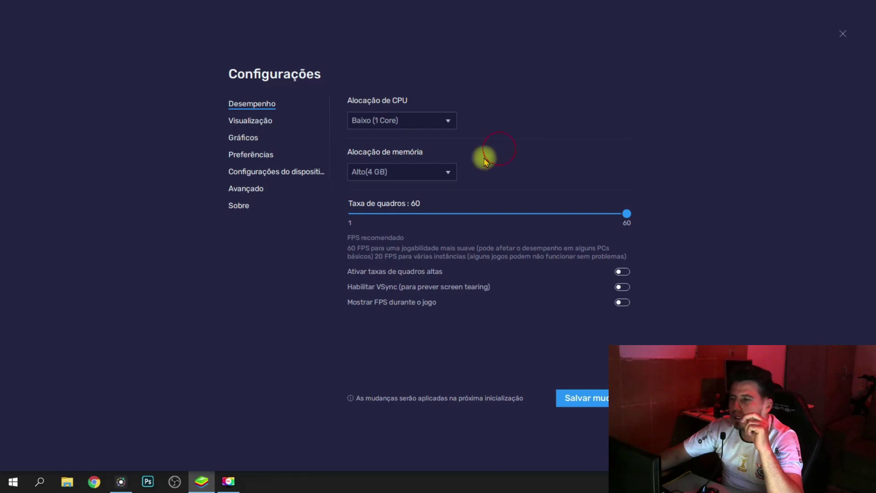
- Set the memory allocation to Personalizado (MB) with a value of 1500
click(412, 173)
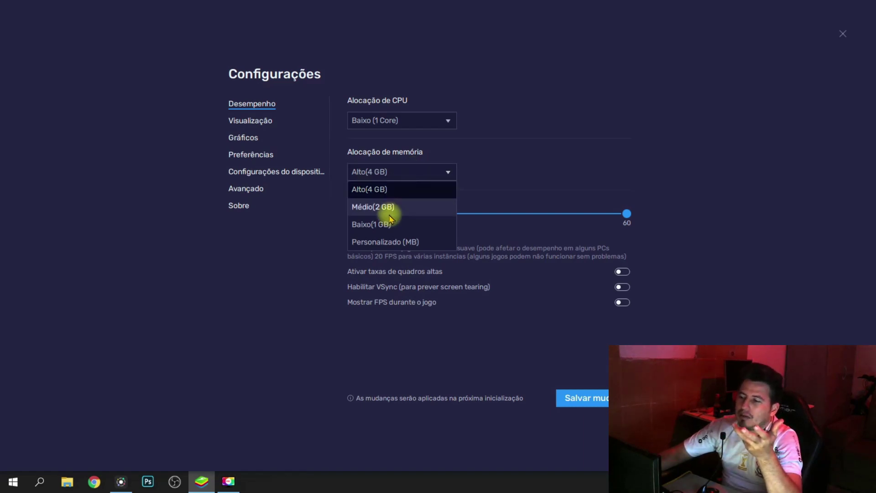
click(511, 164)
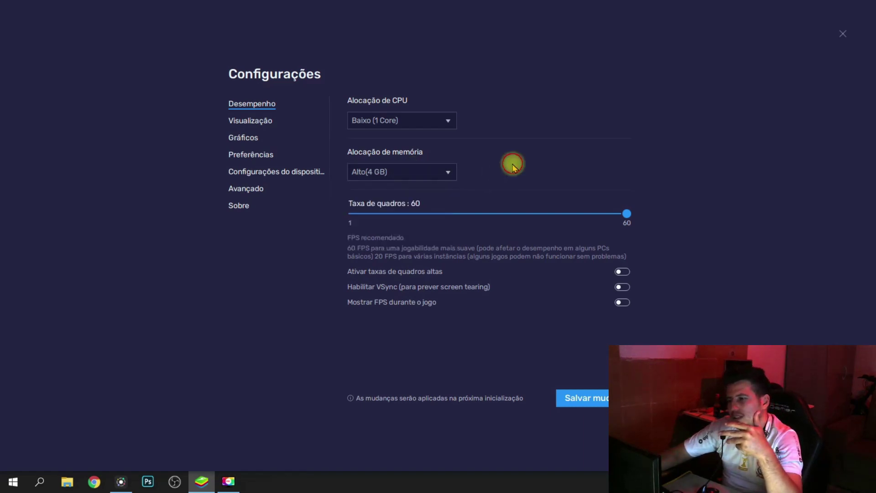
click(428, 176)
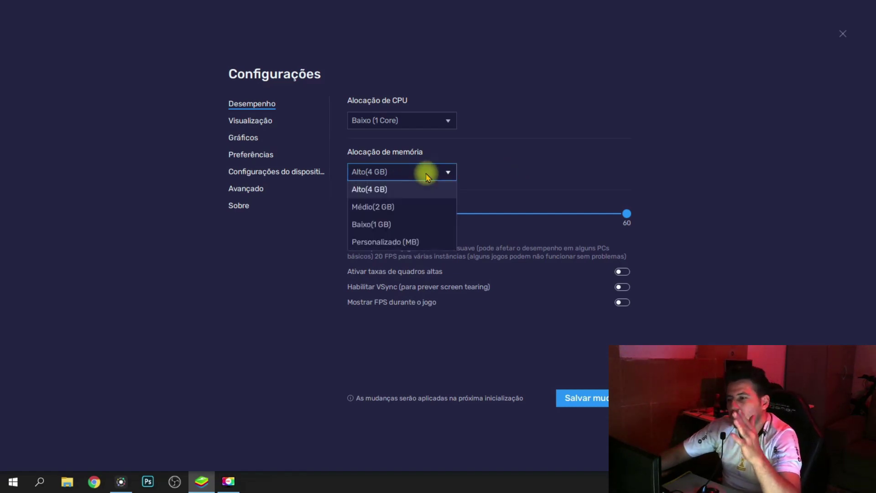
click(385, 242)
click(497, 171)
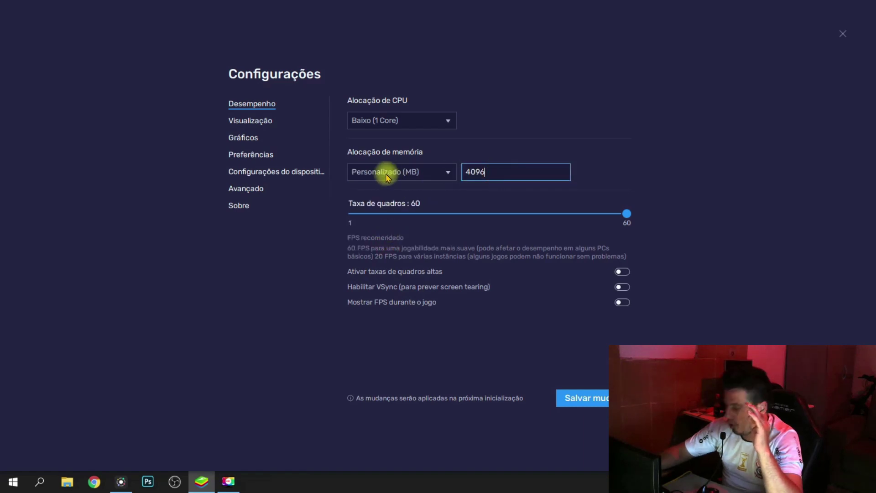
key(BackSpace)
text(1500)
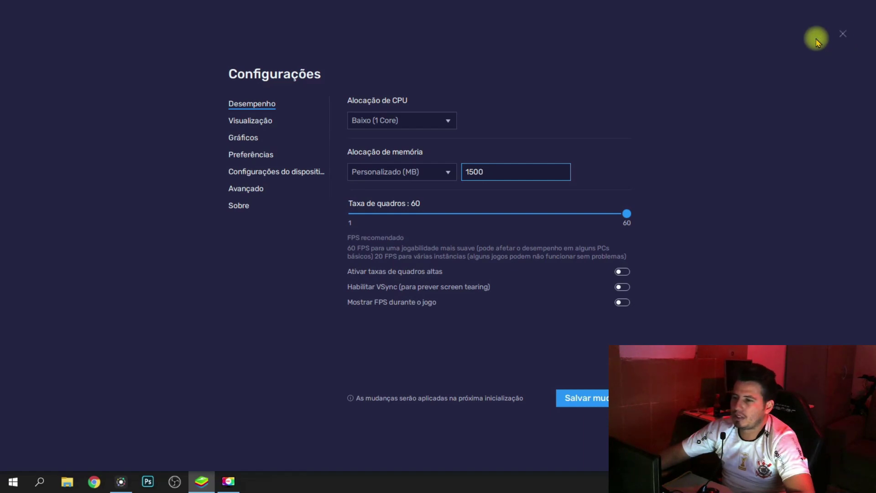
- Discard the unsaved CPU and memory allocation changes and return to the performance settings
click(235, 121)
click(434, 256)
click(267, 109)
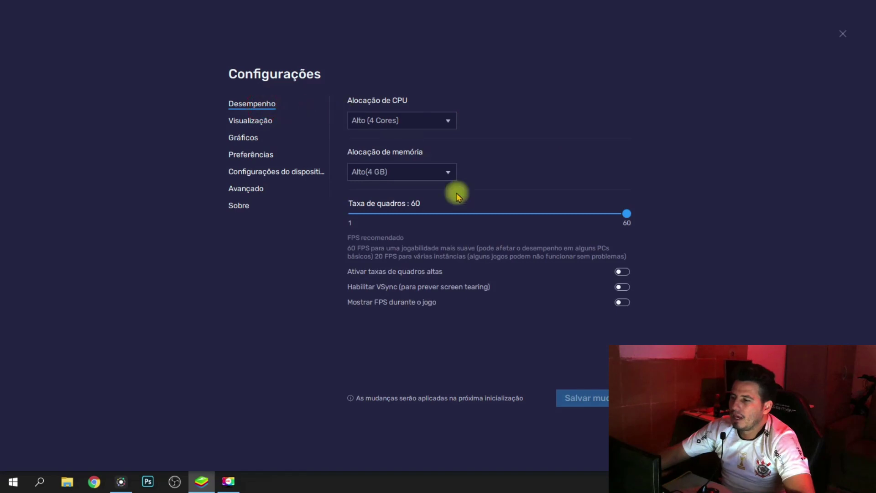
- Enable high frame rates and the in-game FPS display, and raise the frame rate to 240
drag(628, 215, 699, 215)
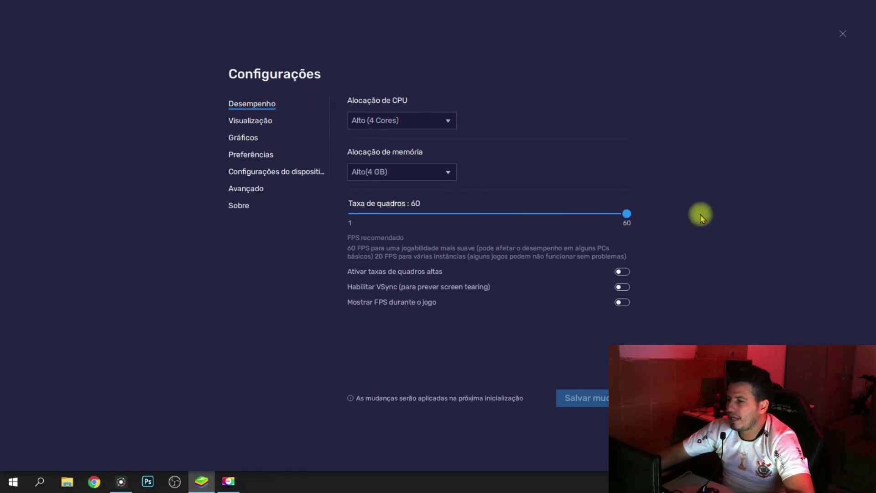
click(622, 272)
click(623, 302)
drag(421, 214, 698, 218)
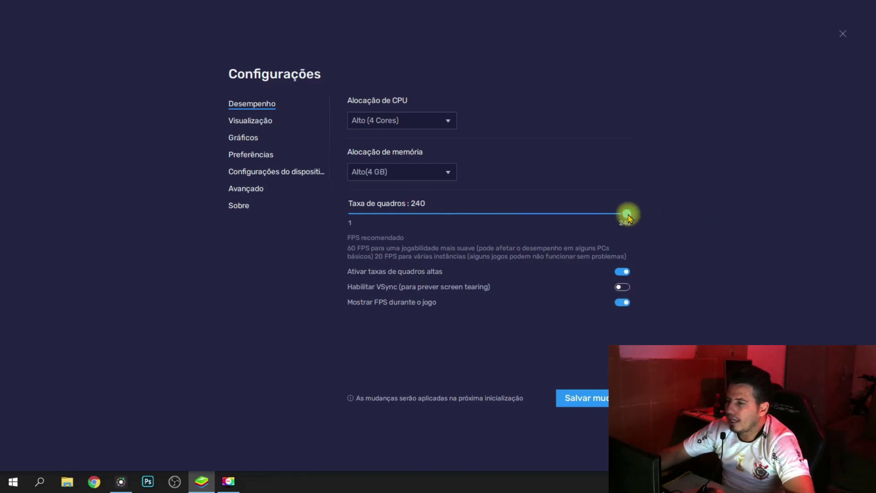
drag(628, 218, 739, 204)
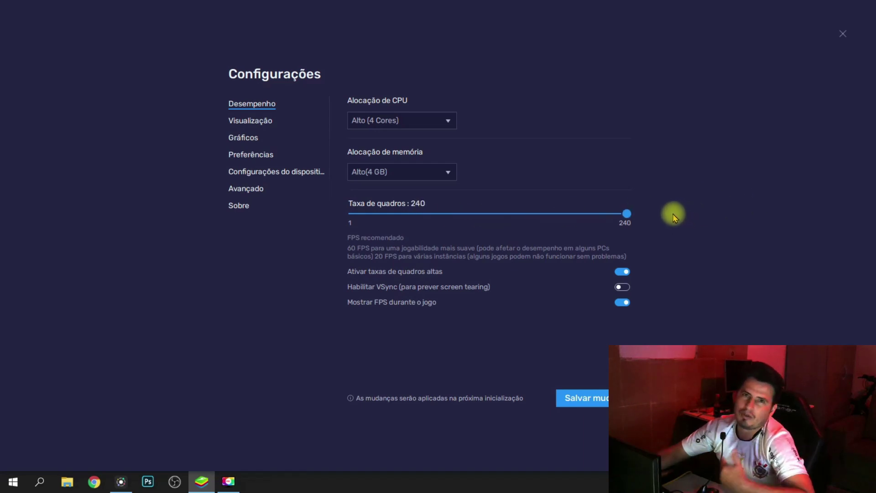
- Leave the performance settings without saving, and review the display resolution and graphics engine options
click(242, 122)
click(422, 255)
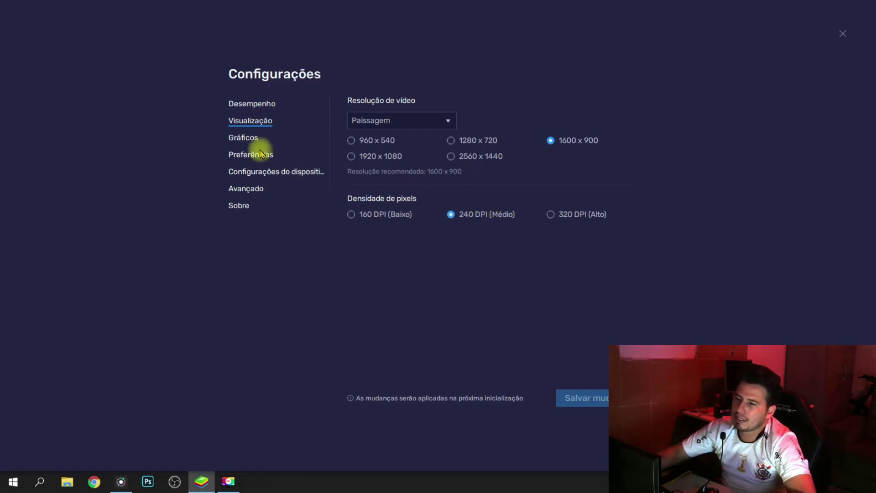
click(243, 137)
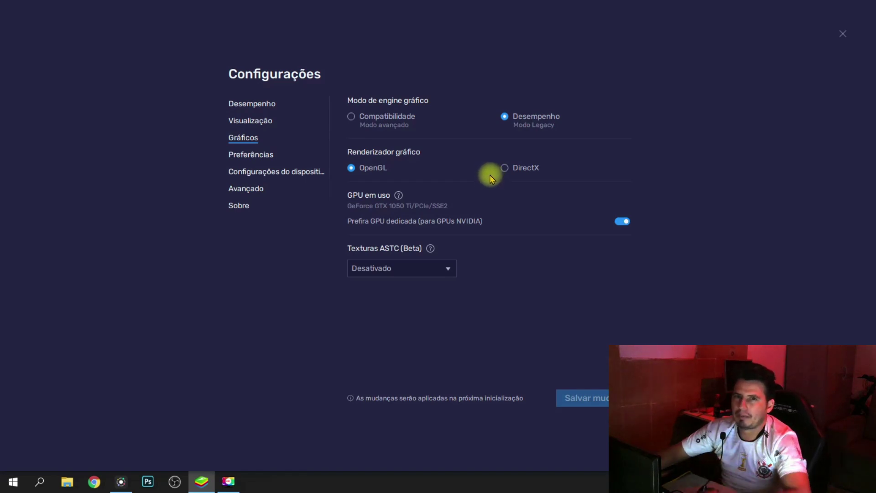
- Check the ASTC texture options in the graphics settings, and review the language, platform and media folder preferences
click(440, 268)
click(442, 268)
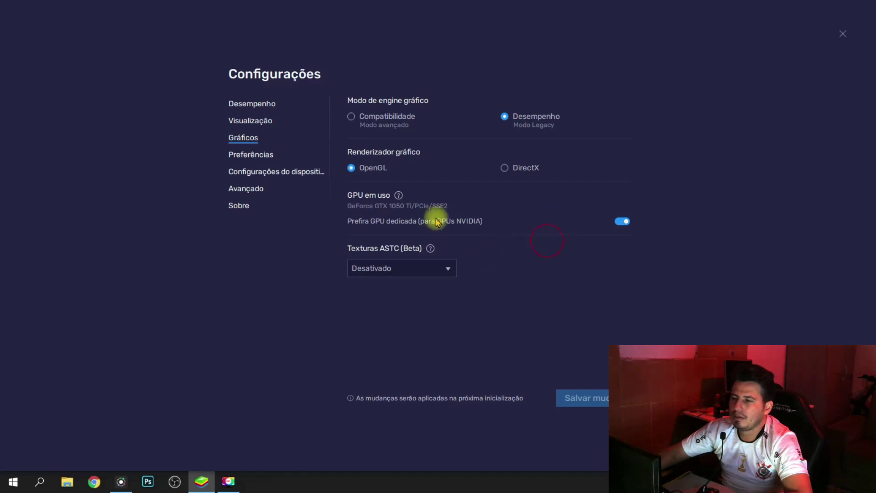
click(245, 155)
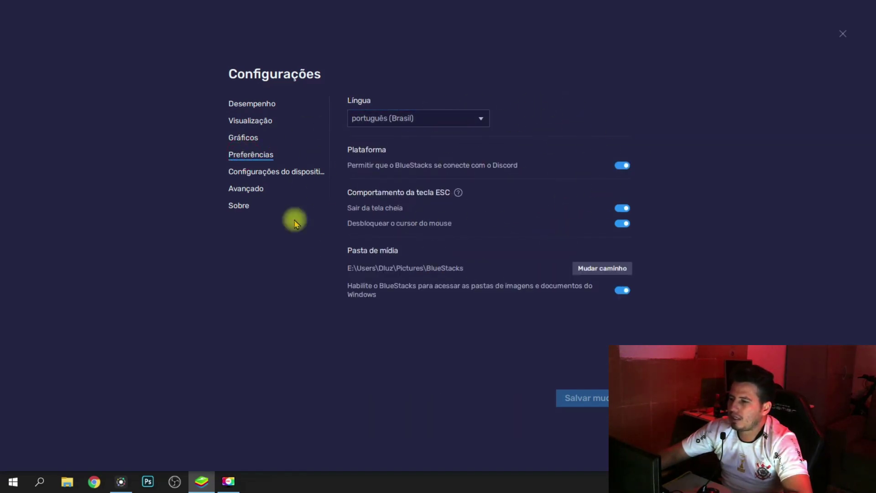
- Choose Asus ROG 2 as the device profile in the device settings
click(254, 173)
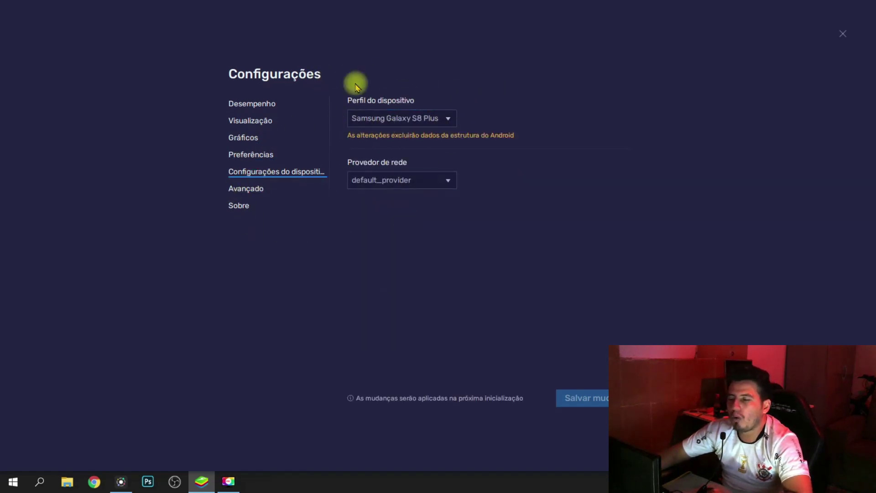
click(405, 126)
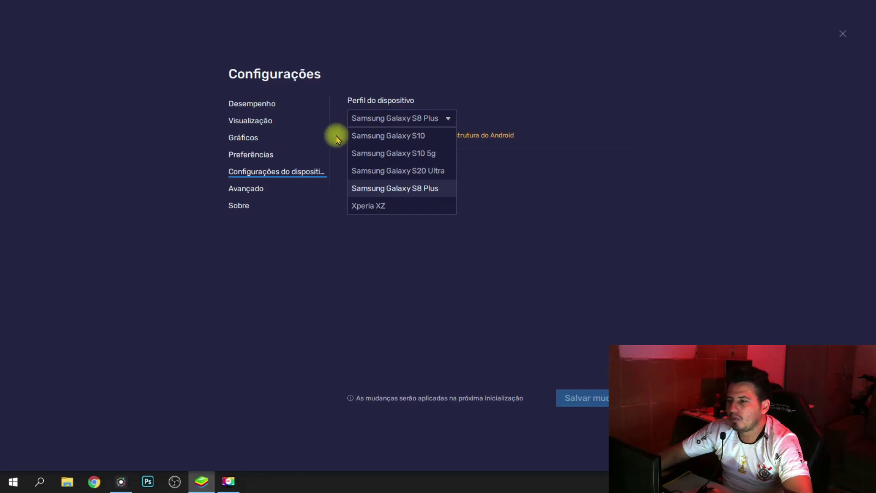
scroll(395, 196, up, 5)
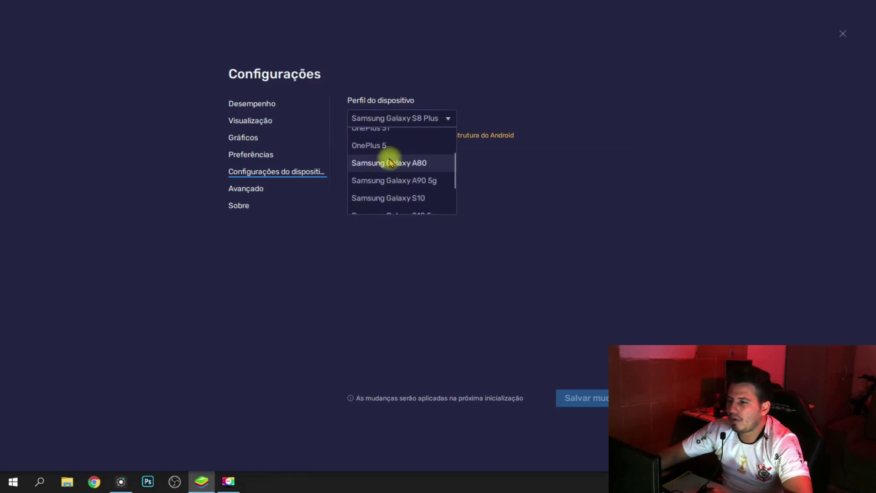
click(378, 143)
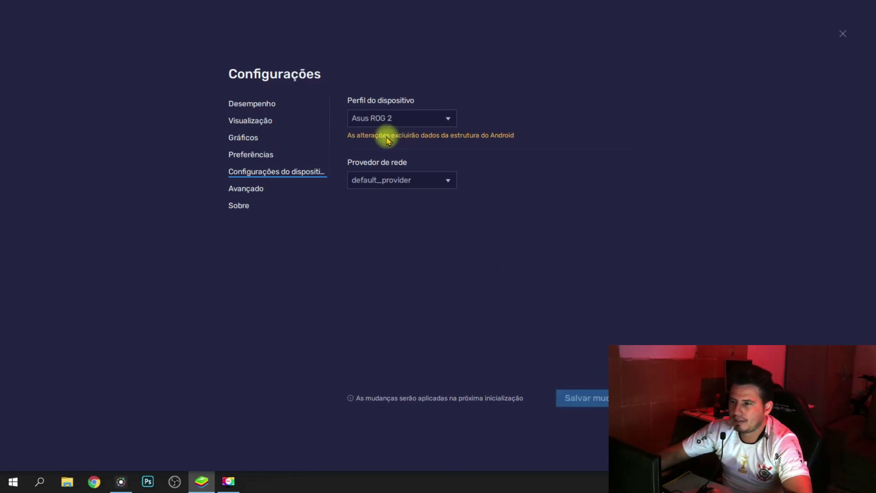
- Review the advanced debugging options, and check for BlueStacks updates in the version information
click(241, 190)
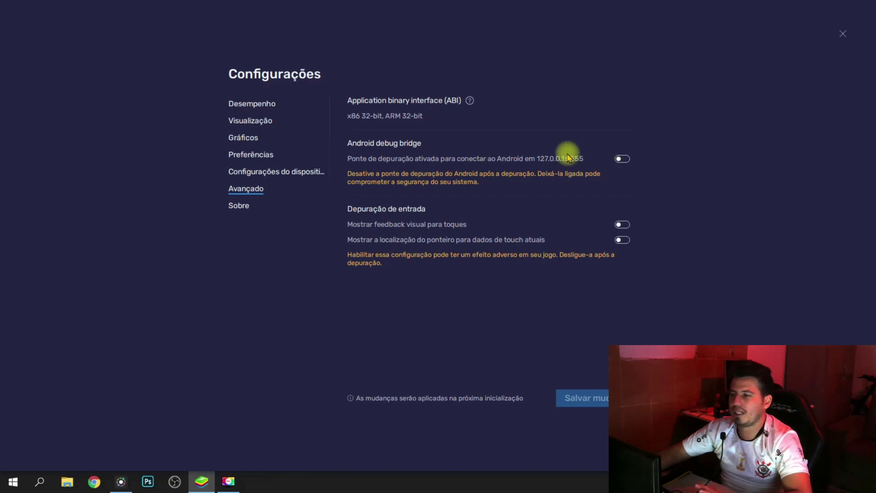
click(238, 204)
click(591, 108)
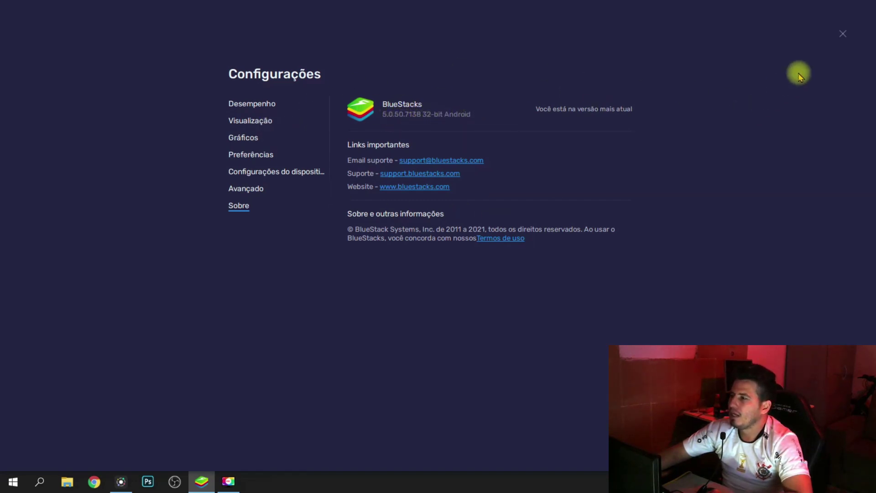
- Close the settings, and view the Play Store's games page before returning to the home screen
click(843, 37)
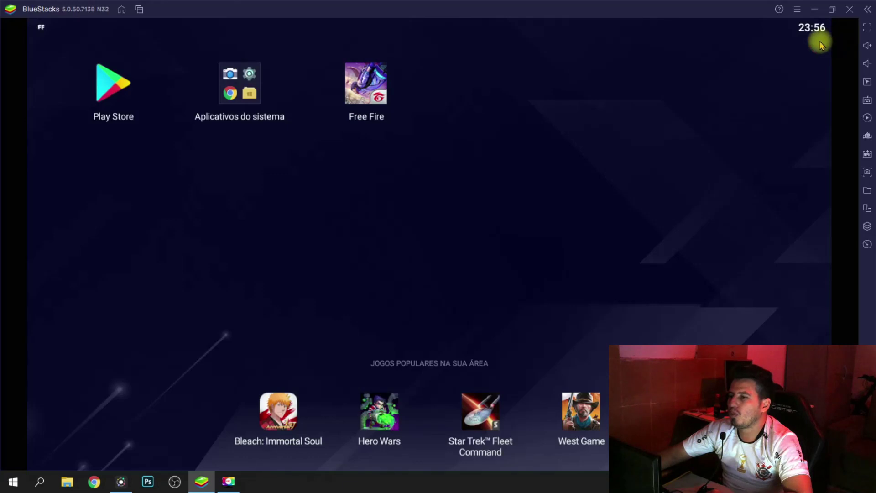
click(136, 99)
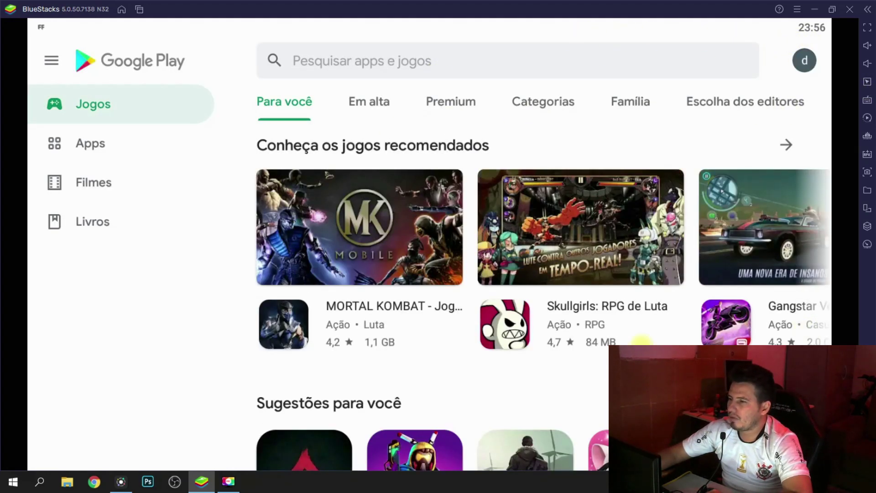
key(Escape)
- Launch Free Fire and open its custom on-screen control layout from the game settings
click(373, 86)
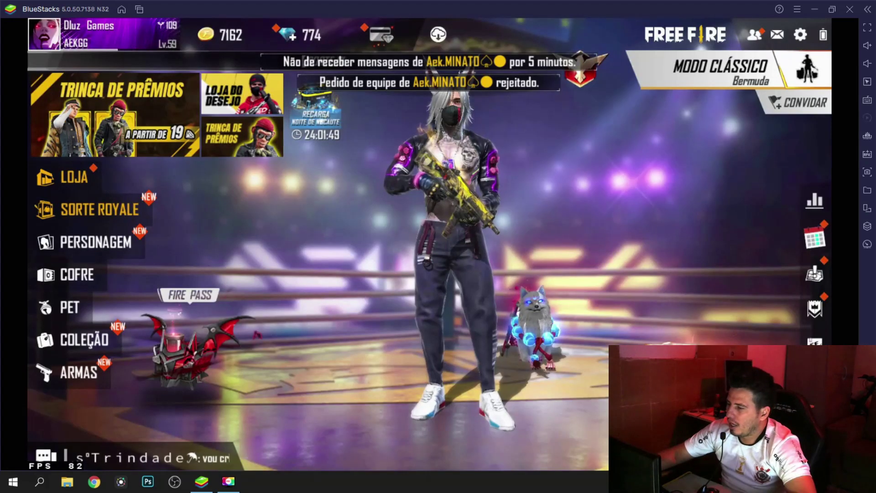
click(802, 37)
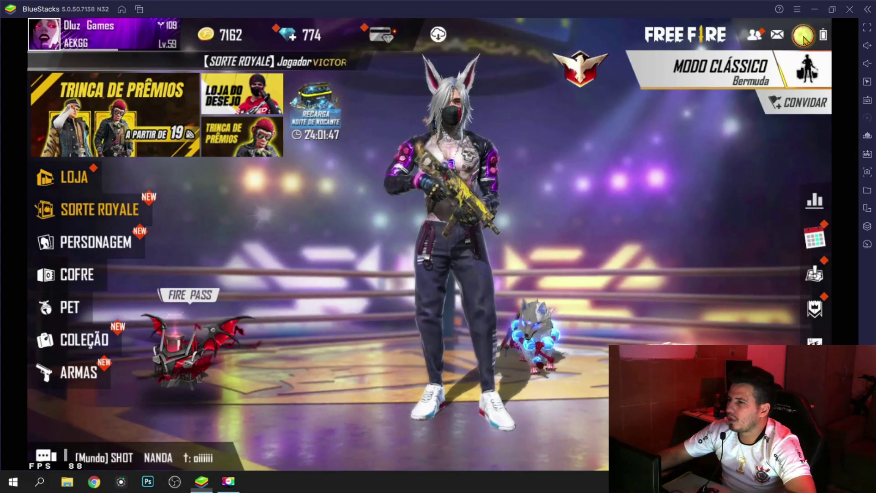
click(95, 158)
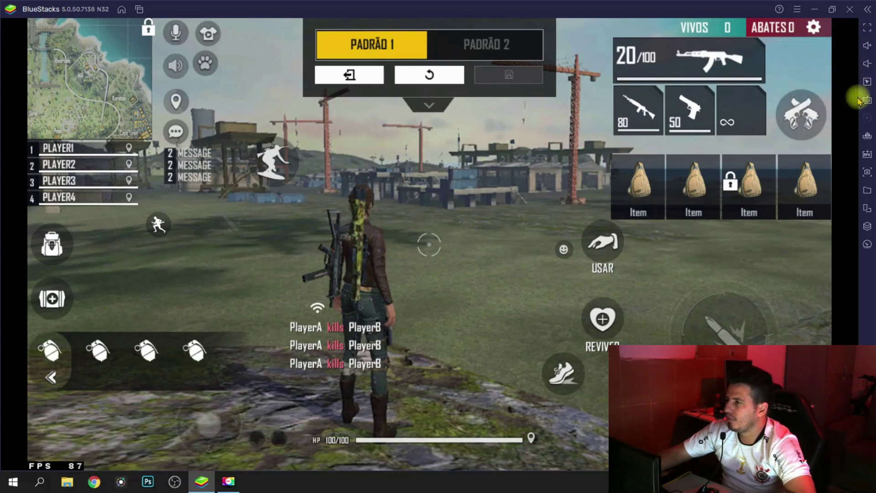
- Free up the emulator's memory, and open the APK file picker and close it without choosing a file
click(868, 136)
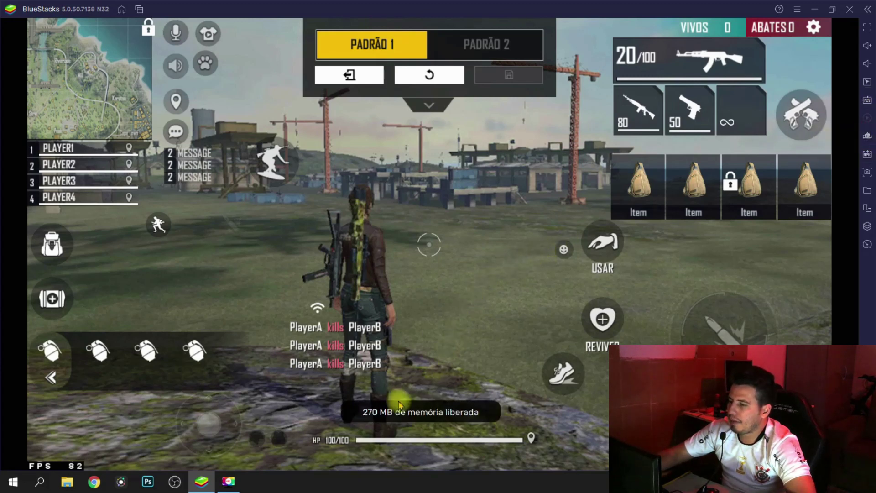
click(867, 155)
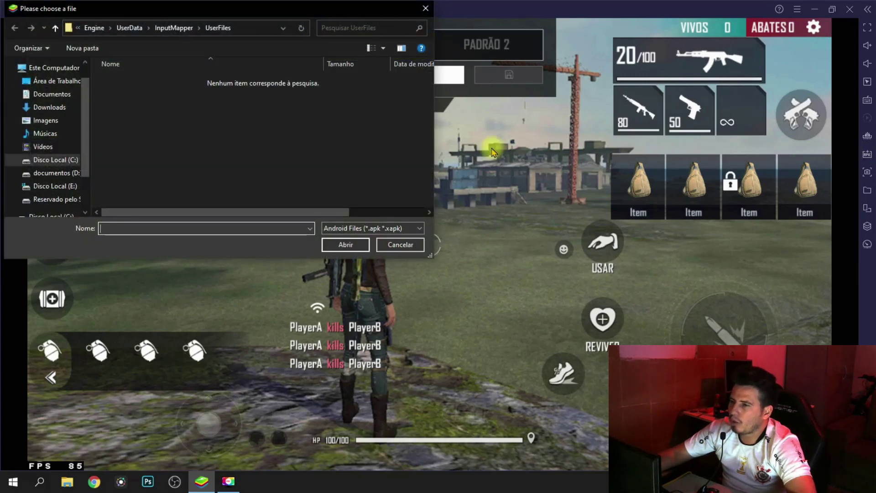
click(426, 9)
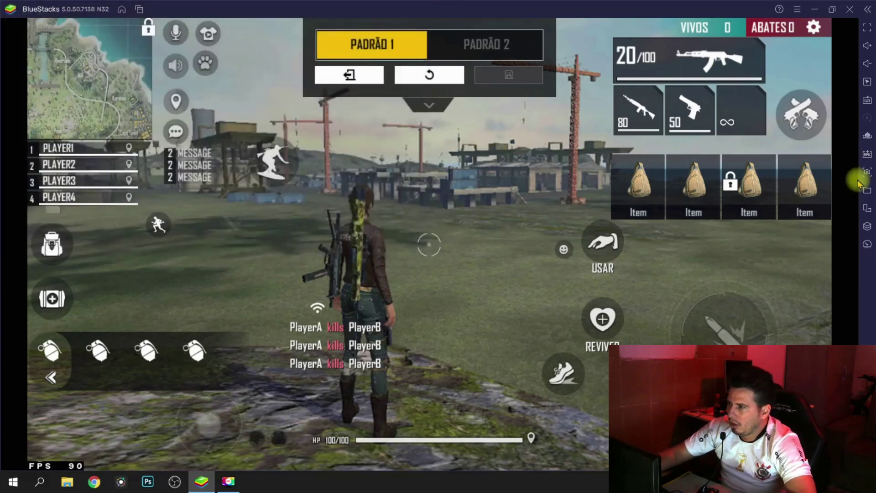
- Take a screenshot with the current media folder kept as its location, and view the files saved in that folder
click(863, 172)
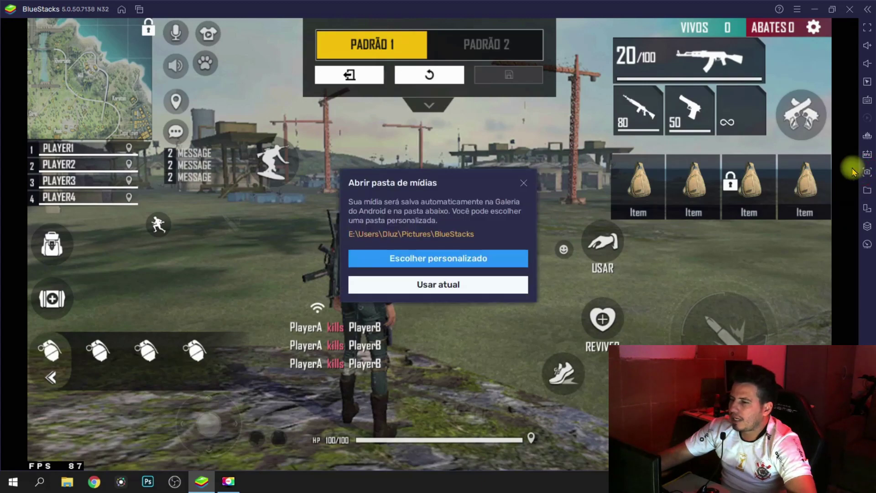
click(443, 285)
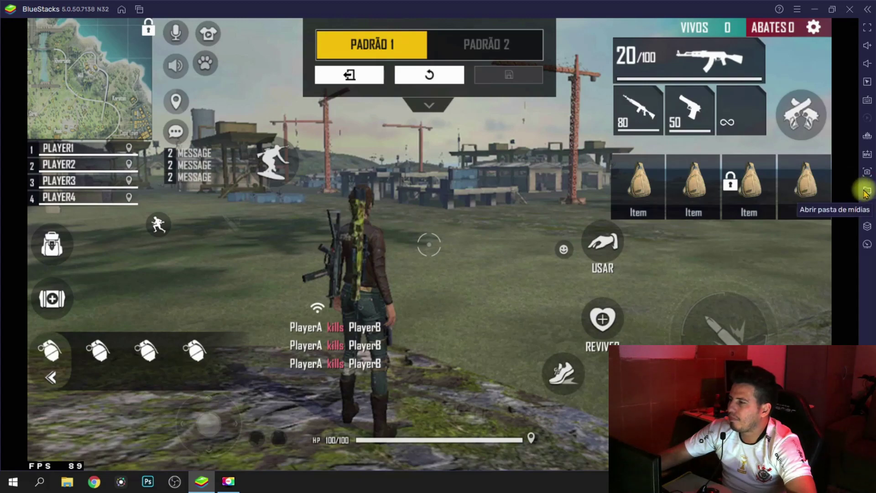
click(861, 191)
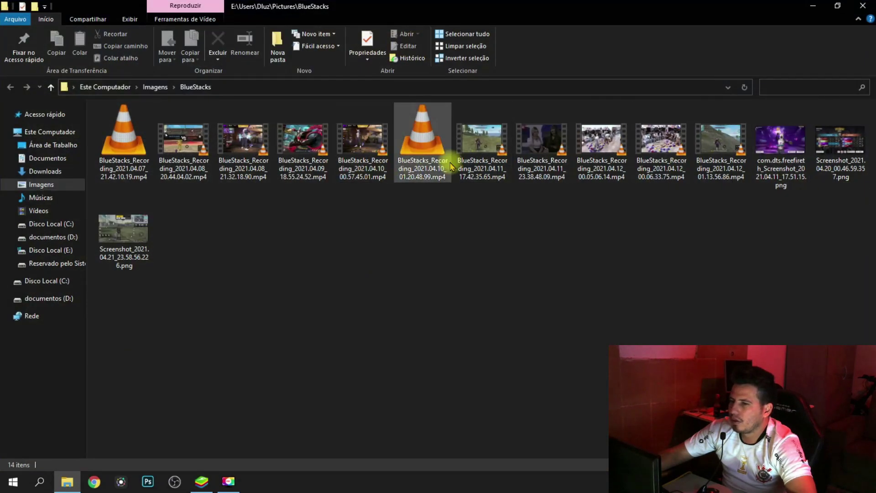
click(864, 6)
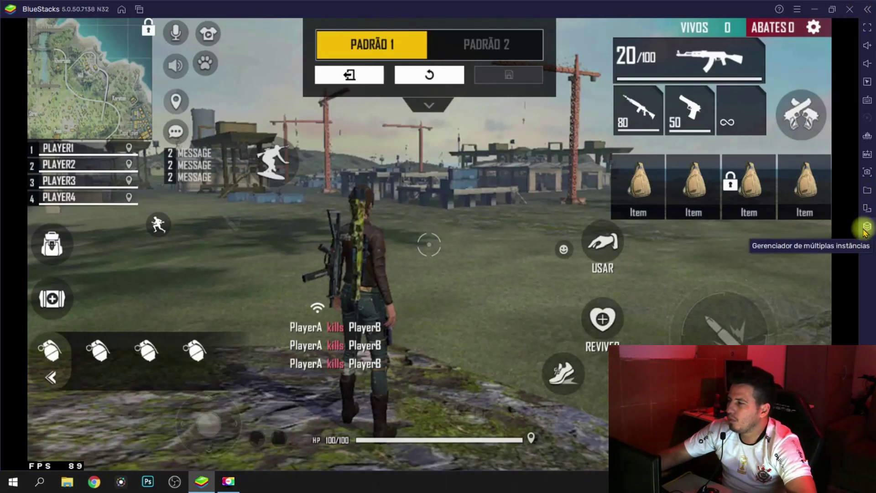
- Look at the eco mode options, and open the advanced editor for the Standard (1) game control scheme
click(866, 246)
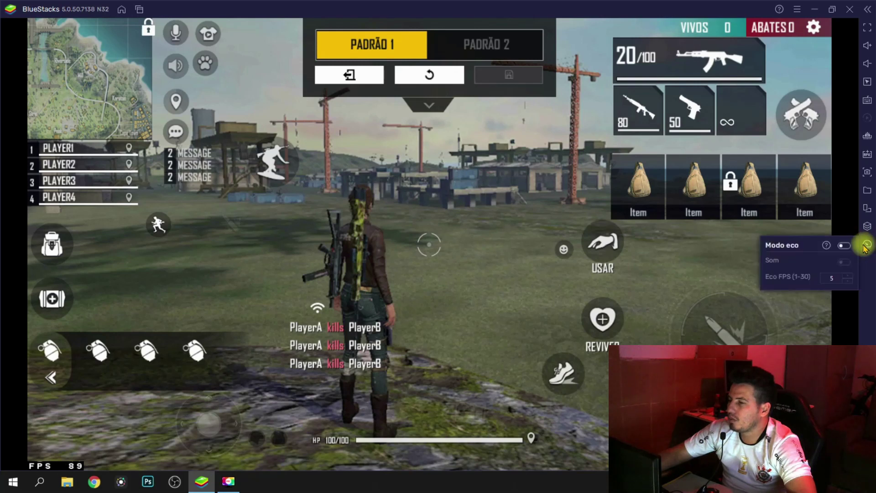
click(727, 248)
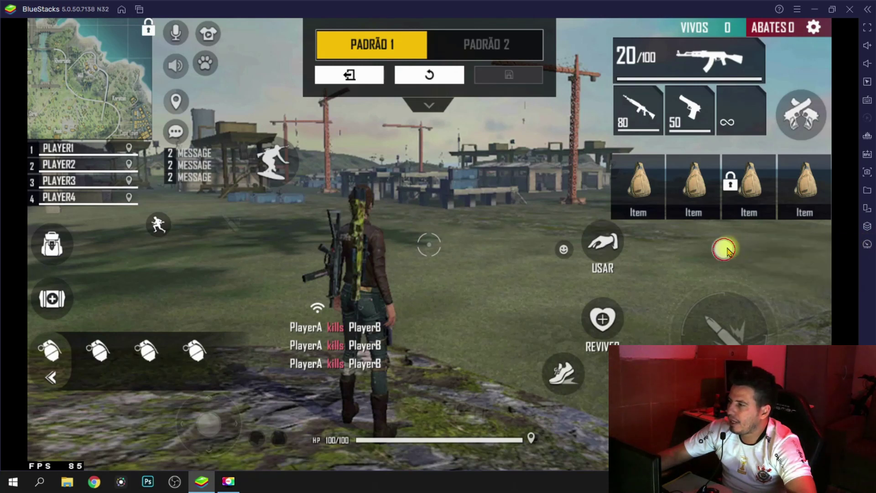
click(866, 100)
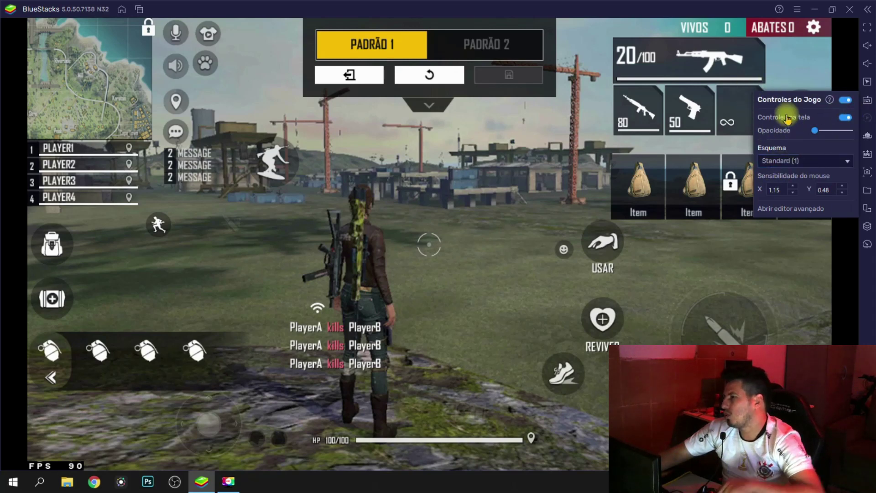
click(779, 209)
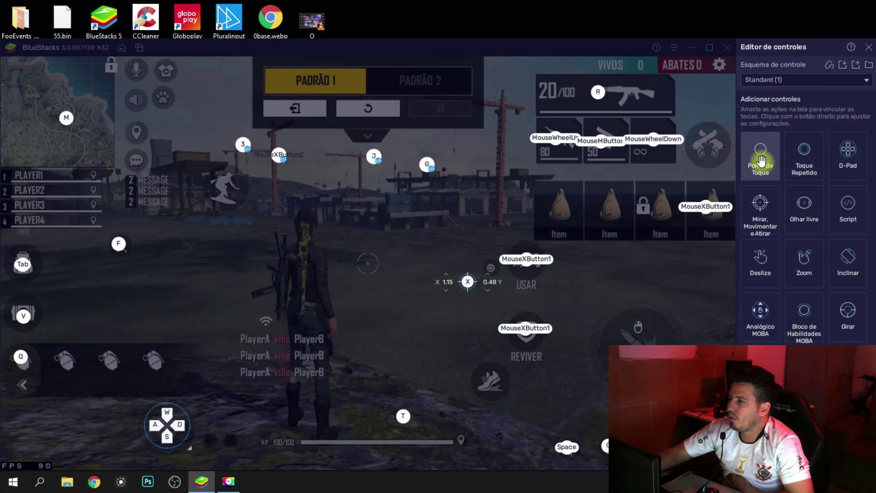
- Try placing a Toque Repetido control above the fire button and a D-Pad over the movement joystick
drag(806, 154, 655, 260)
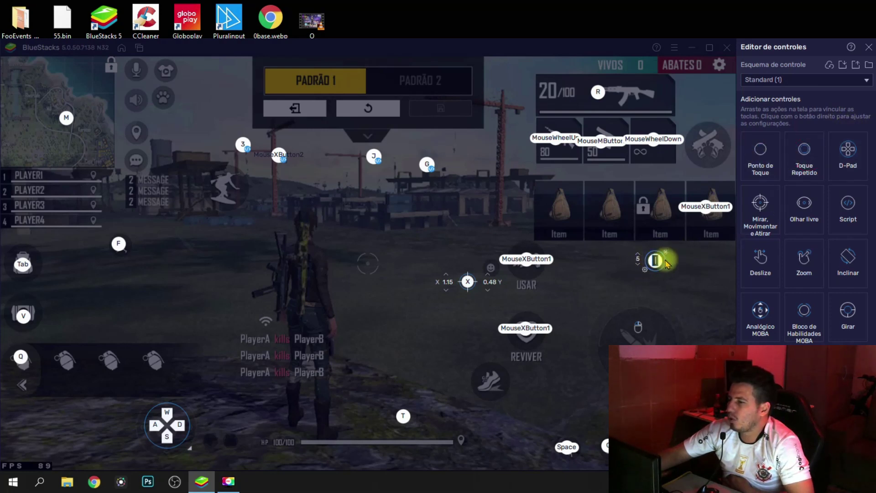
click(661, 260)
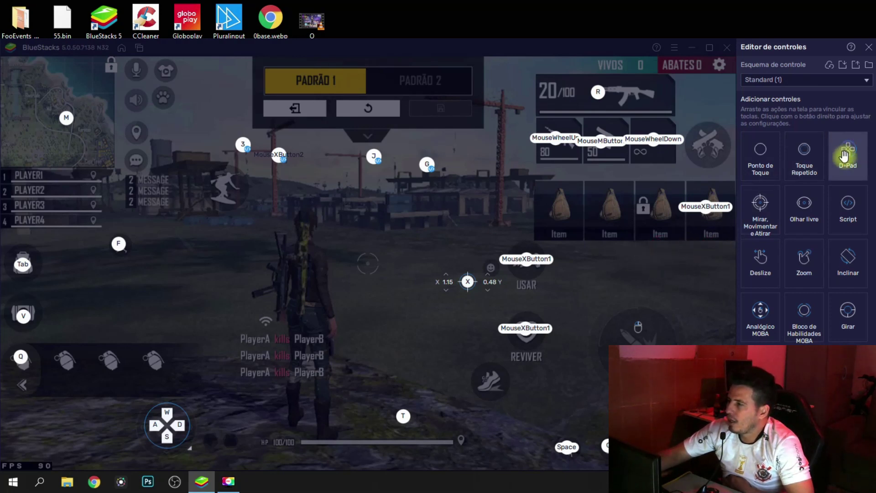
drag(845, 156, 182, 416)
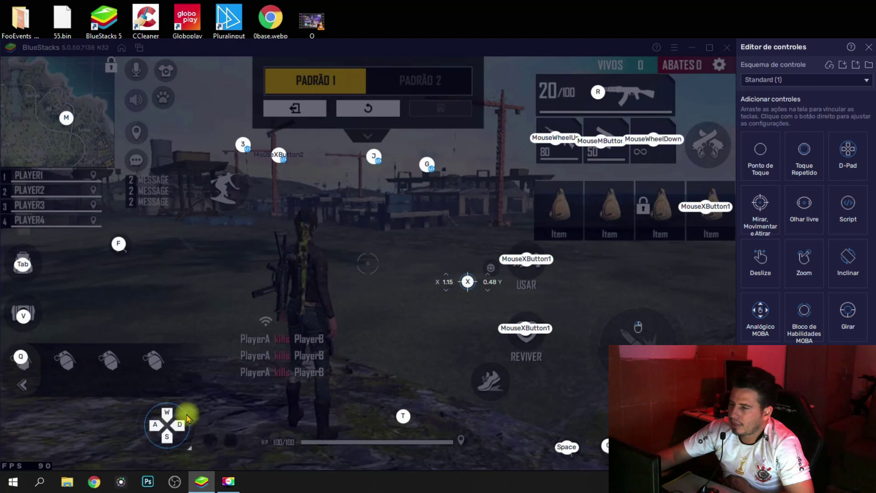